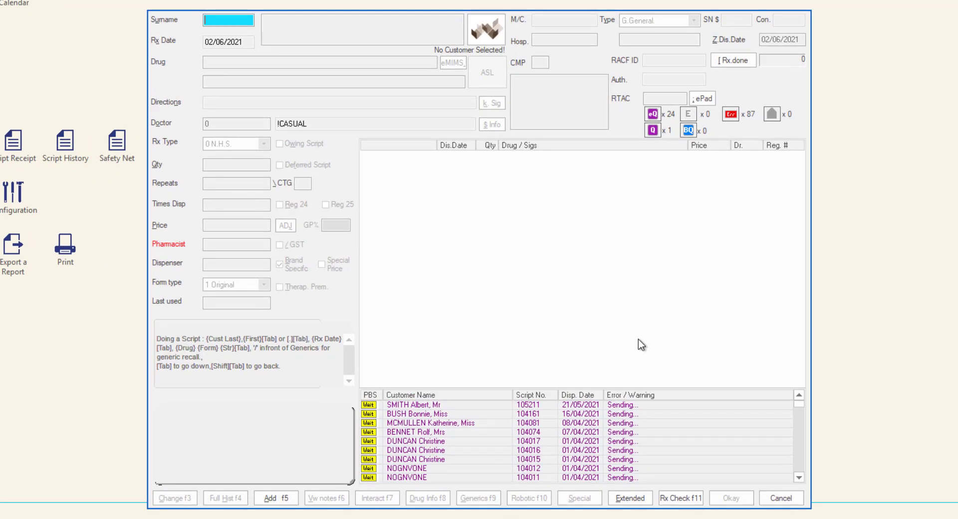
# - Choose 3. Pharmacist Maintenance from the Extended Dispense Options and confirm with Okay
pyautogui.click(630, 499)
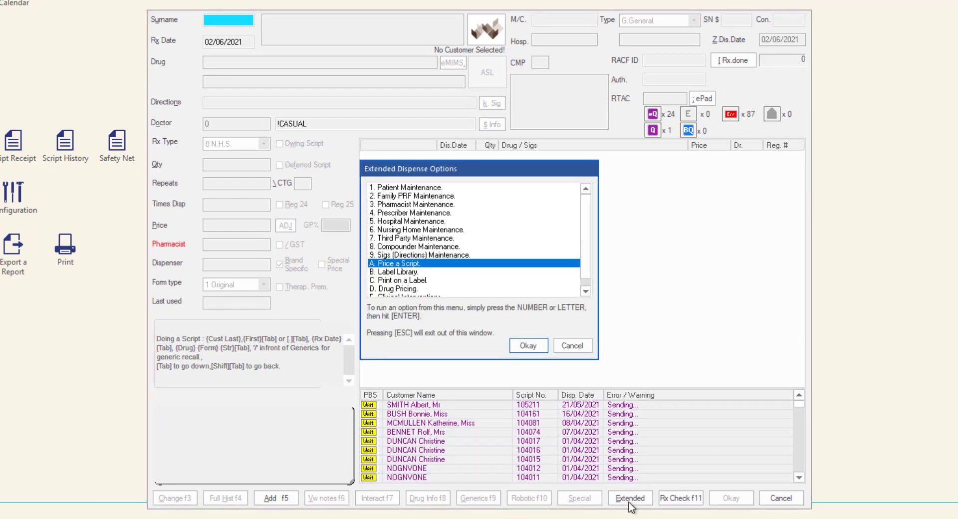
pyautogui.click(514, 207)
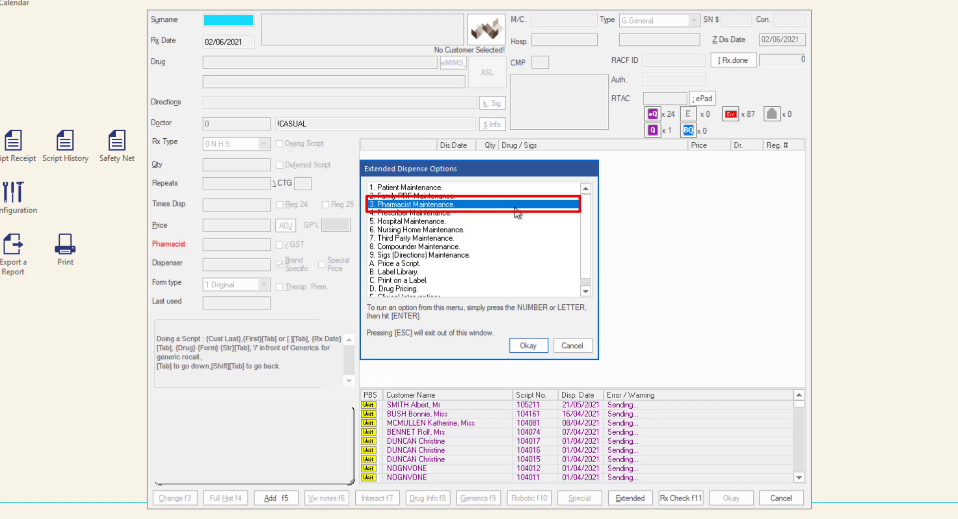
pyautogui.click(542, 347)
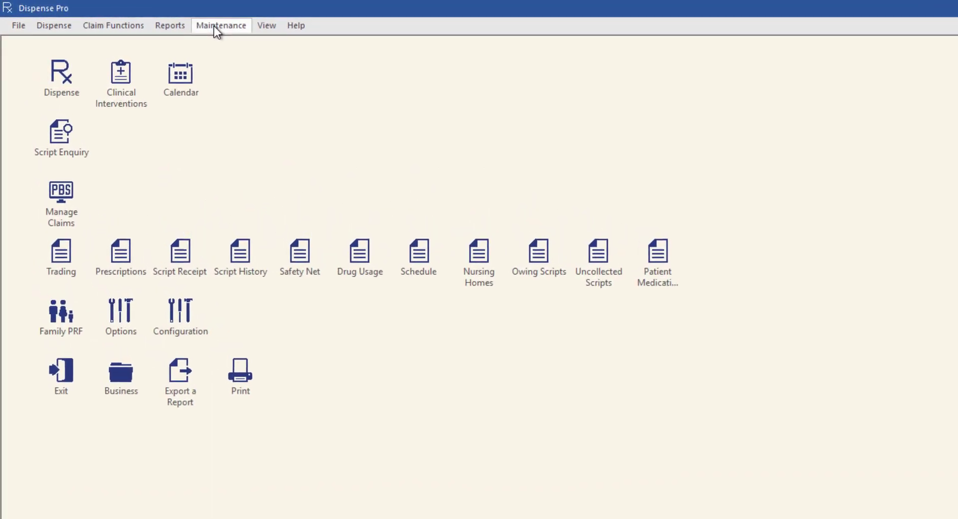
# - Open 3. Pharmacists from the Maintenance menu to list existing pharmacists
pyautogui.click(213, 25)
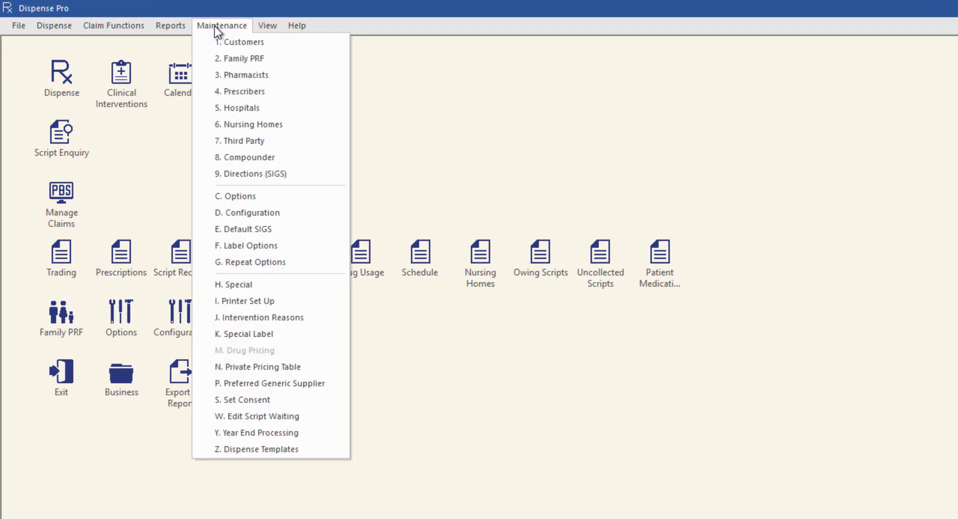
pyautogui.click(268, 76)
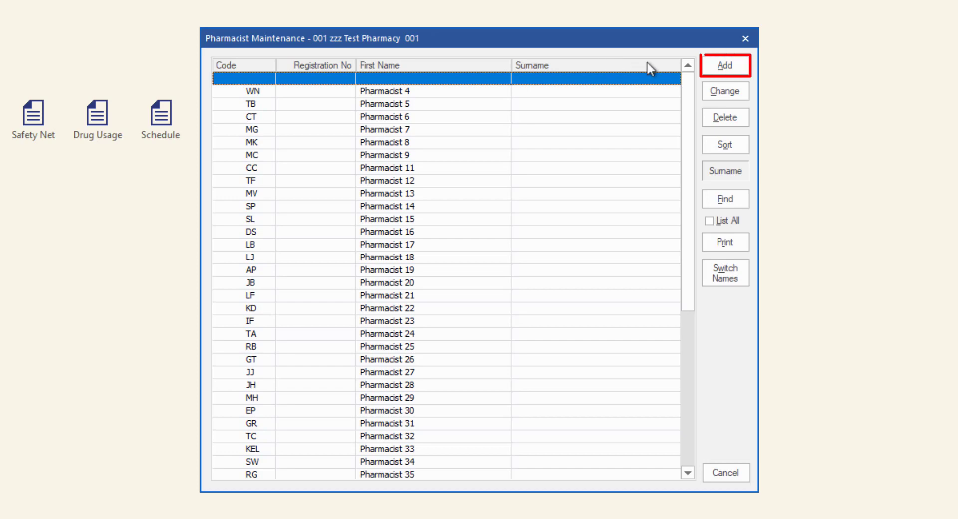
# - Add a new pharmacist with their first name, surname and title 4. Ms
pyautogui.click(734, 70)
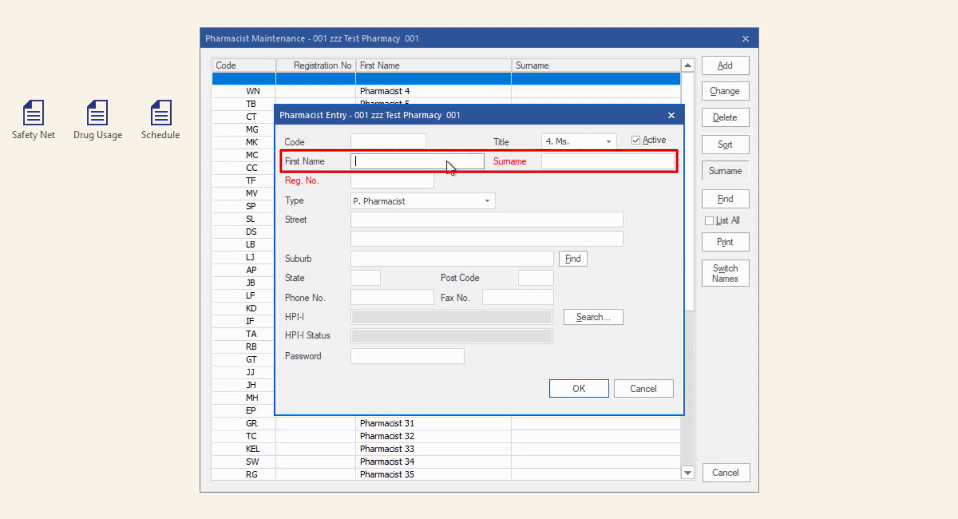
pyautogui.press('Tab')
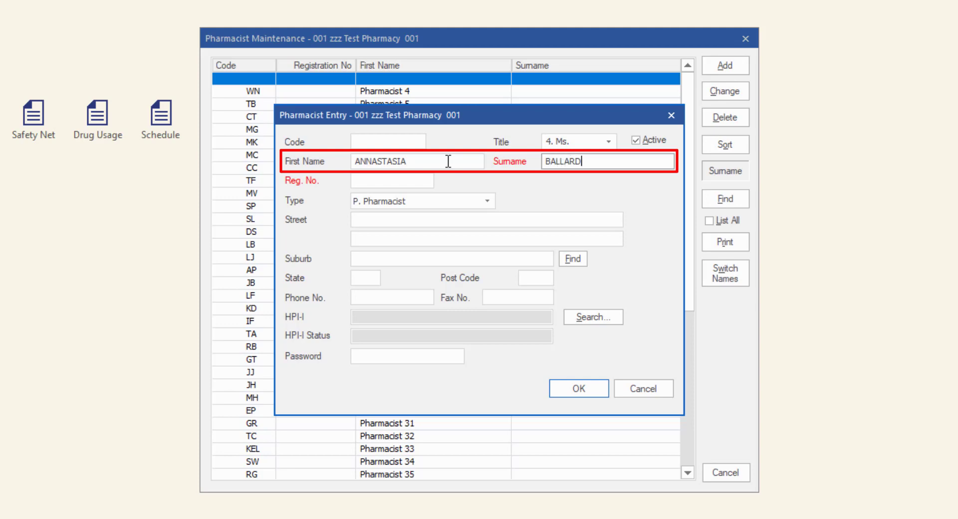
pyautogui.press('Tab')
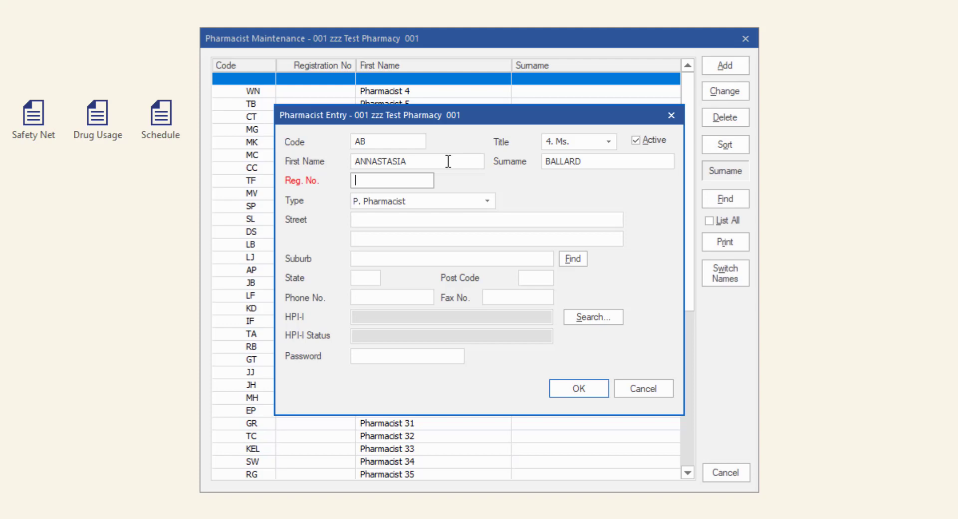
pyautogui.click(610, 142)
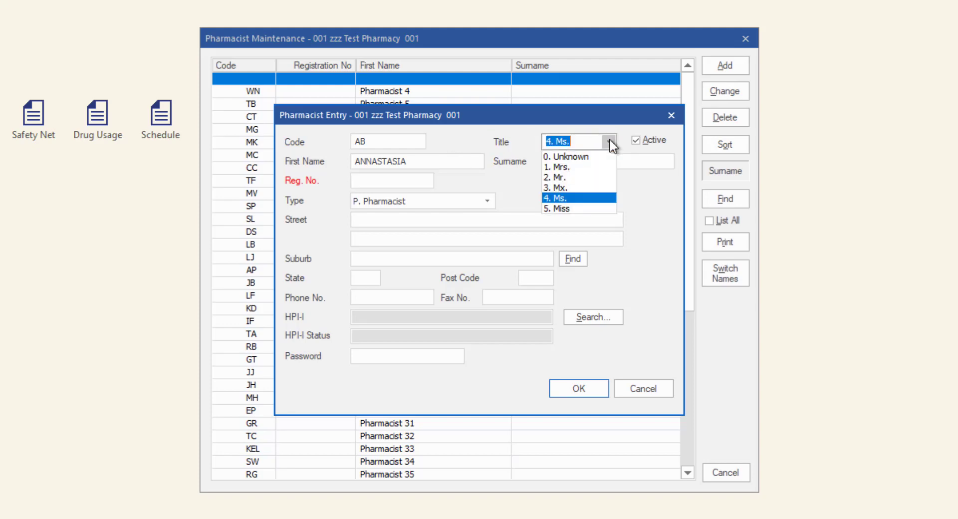
pyautogui.click(578, 202)
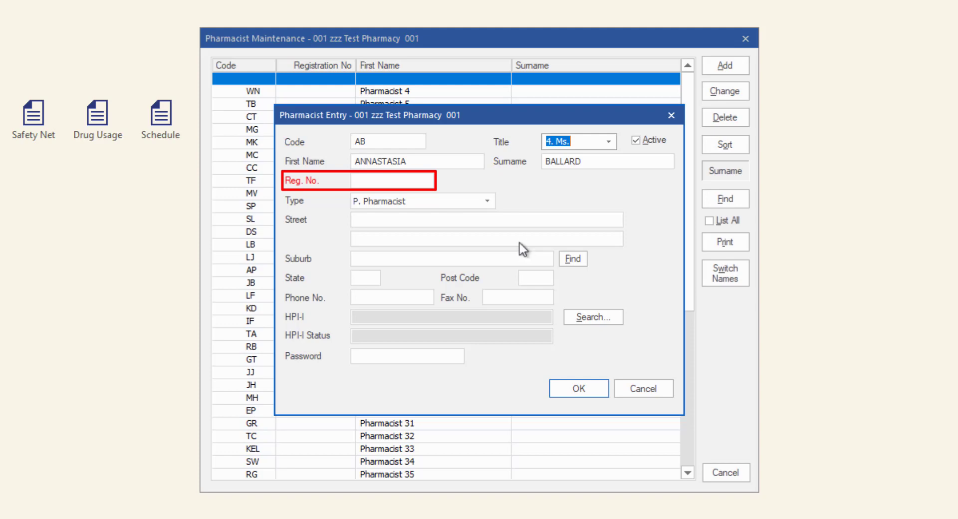
# - Enter the pharmacist's registration number and keep the type as P. Pharmacist after reviewing alternatives
pyautogui.click(457, 180)
pyautogui.write('TES0000000005')
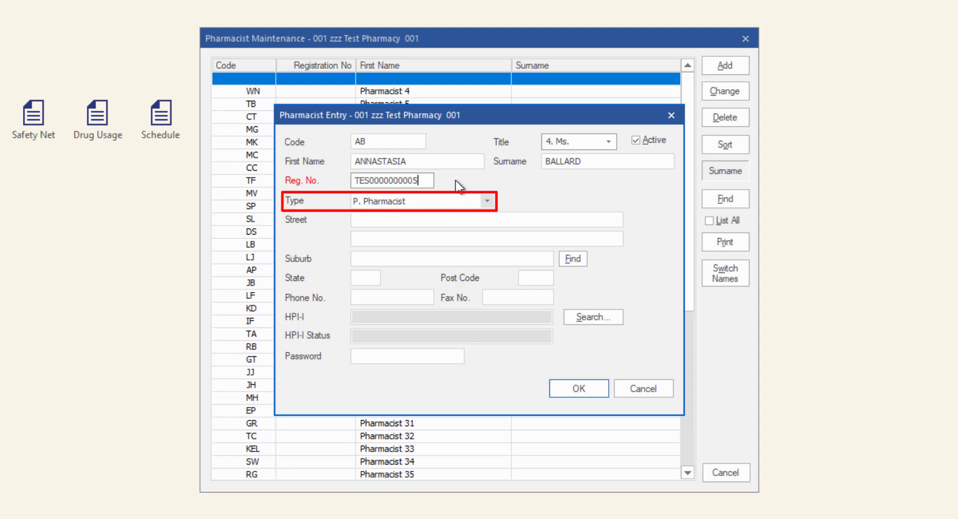
pyautogui.click(487, 202)
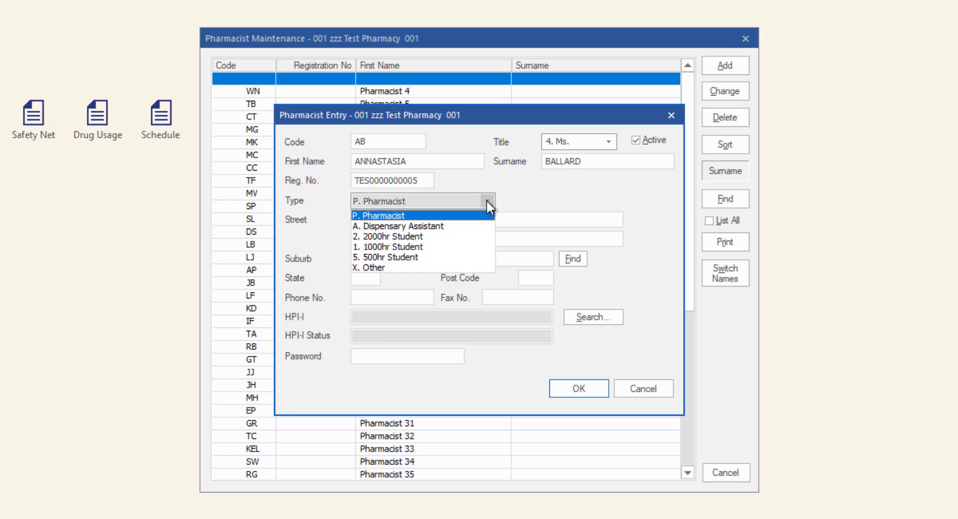
pyautogui.press('Down')
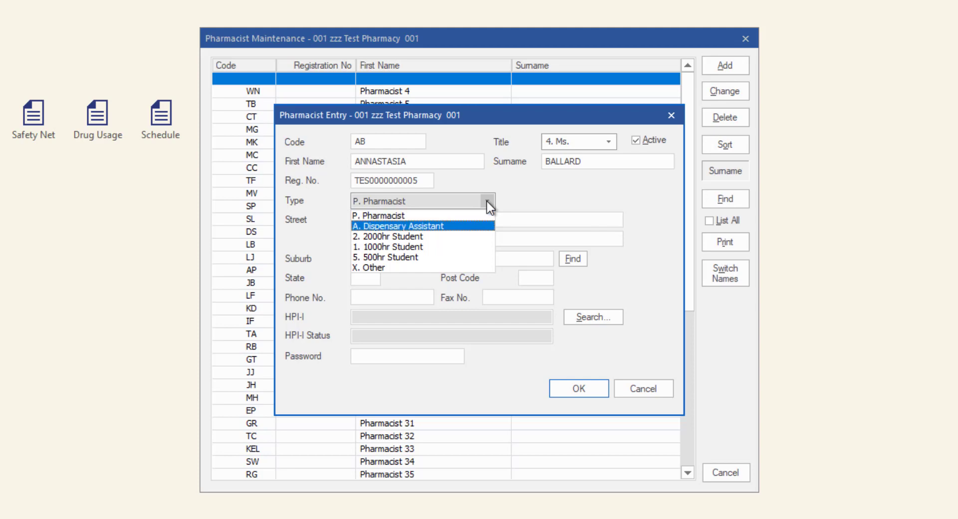
pyautogui.press('Down')
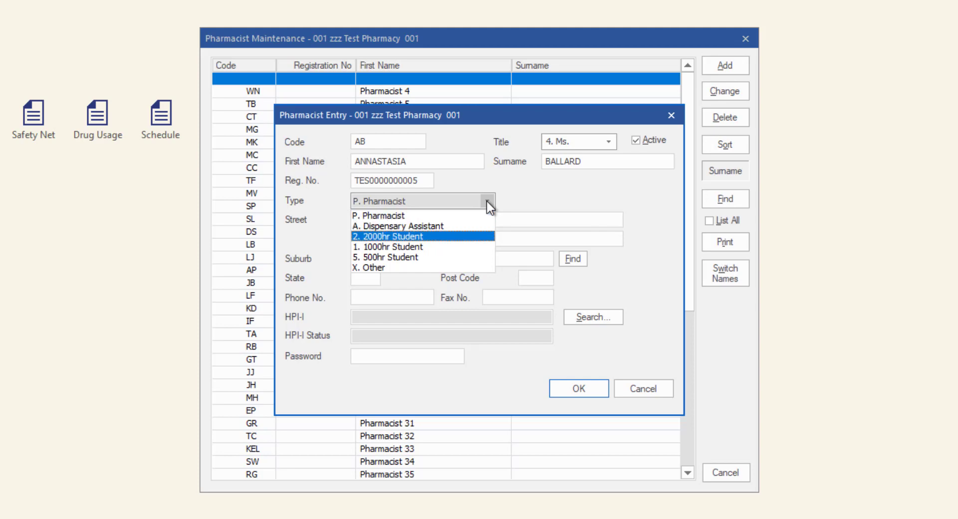
pyautogui.press('Down')
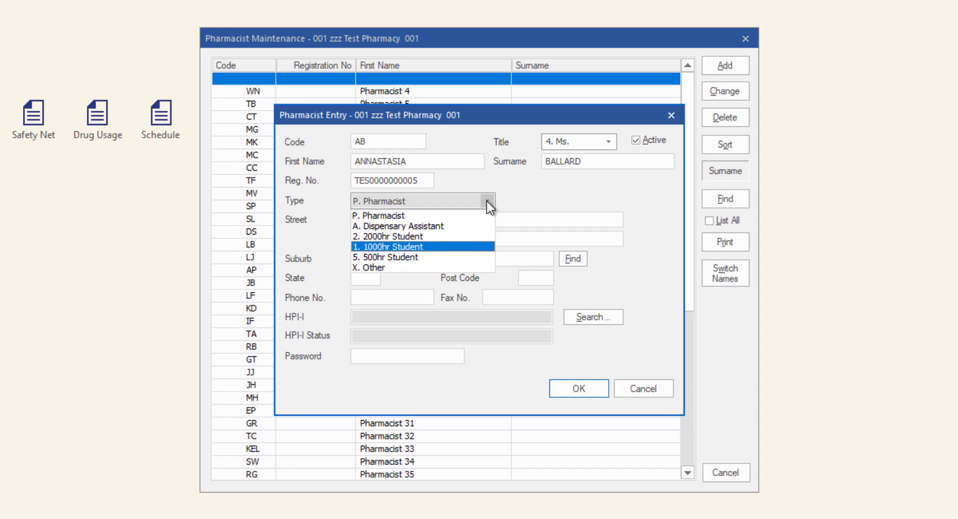
pyautogui.press('Down')
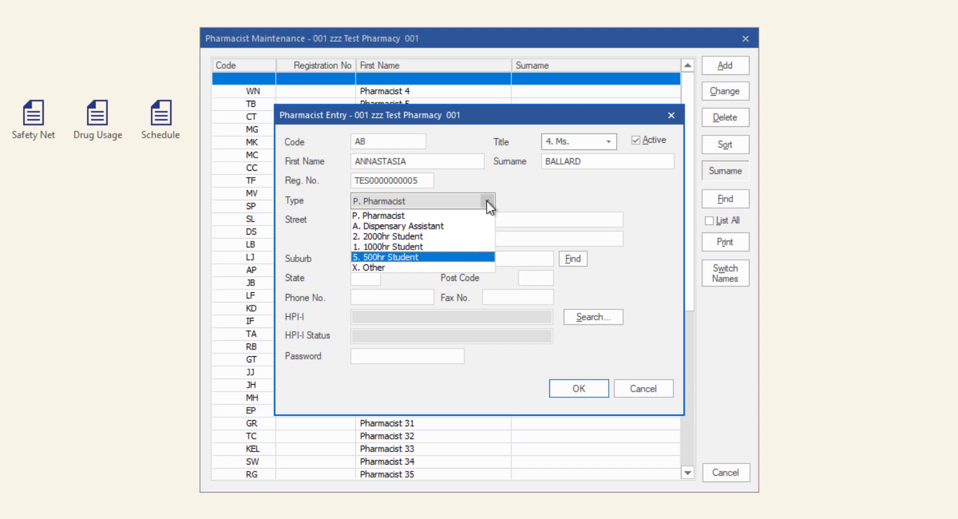
pyautogui.press('Down')
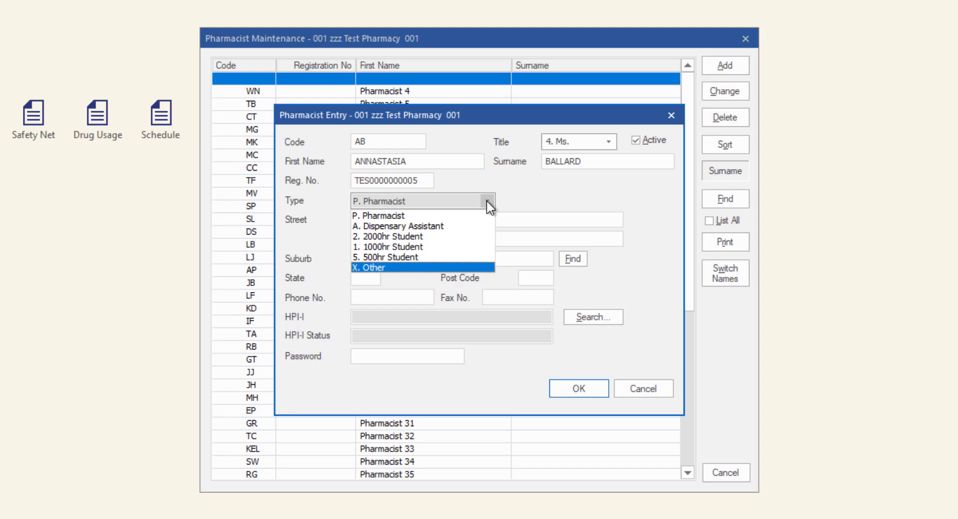
pyautogui.press('Up')
pyautogui.press('Up')
pyautogui.press('Up')
pyautogui.press('Up')
pyautogui.click(481, 215)
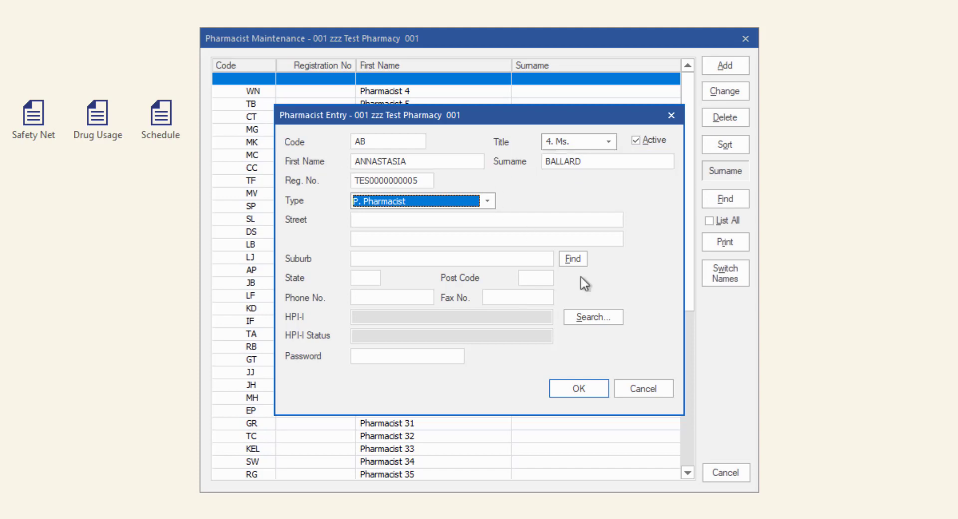
# - Retrieve the pharmacist's HPI-I number through Search, showing HPI-I Status Active
pyautogui.click(622, 317)
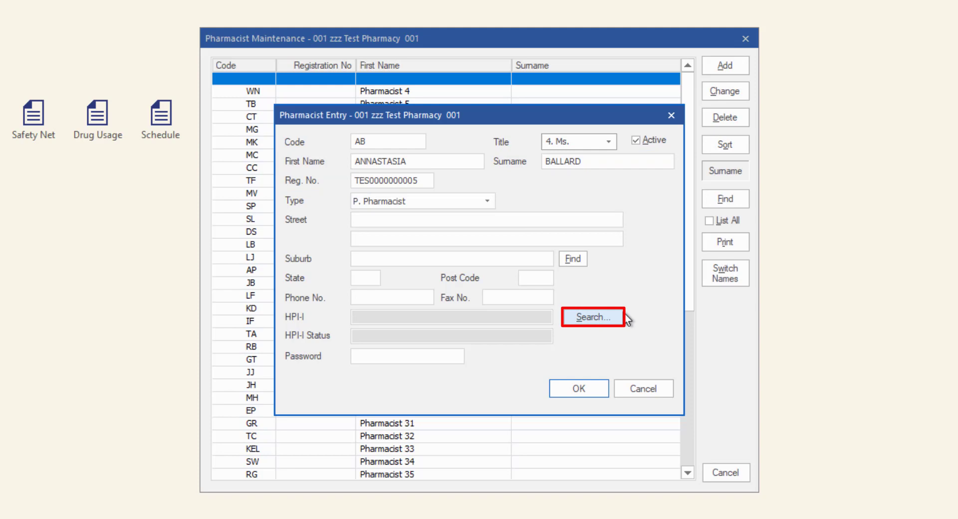
pyautogui.click(622, 316)
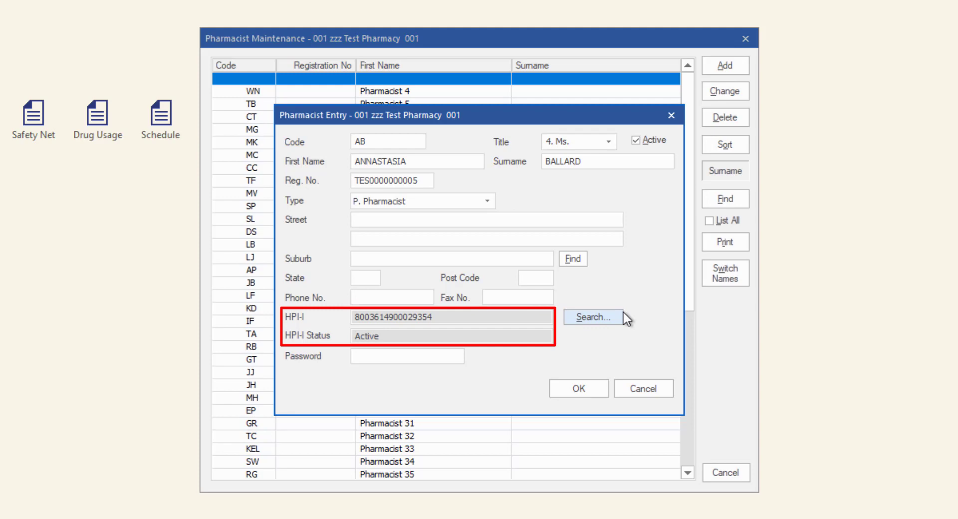
pyautogui.click(390, 360)
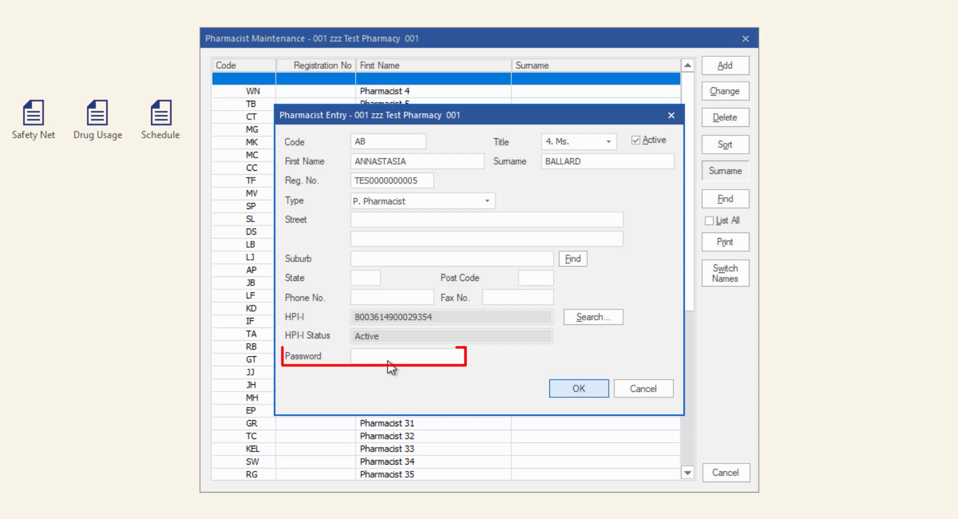
# - Set and confirm the pharmacist's password in the Pharmacist Password dialog and update it
pyautogui.click(390, 360)
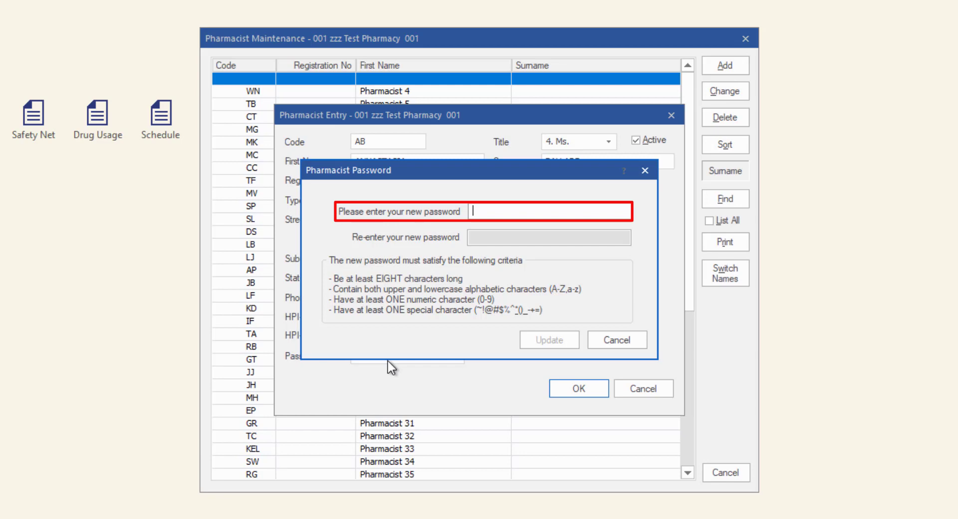
pyautogui.hotkey('ctrl', 'v')
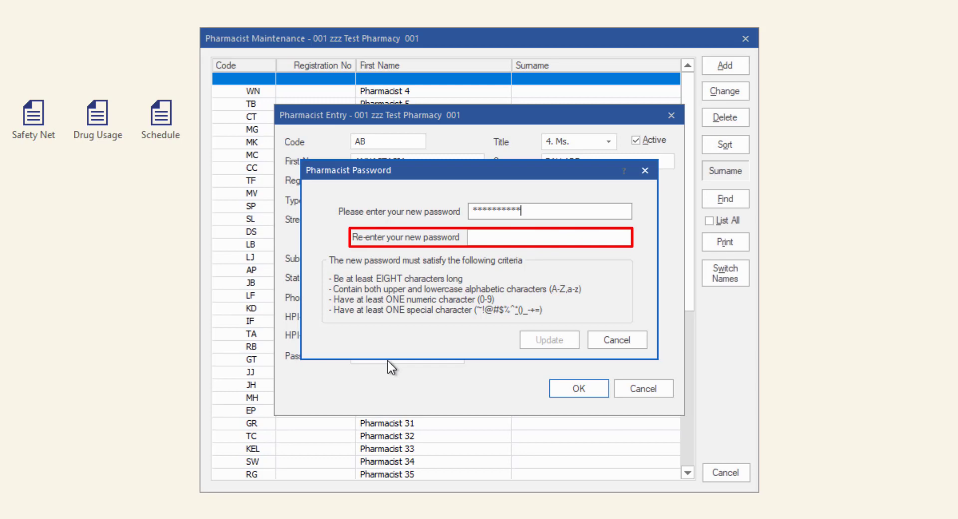
pyautogui.click(519, 240)
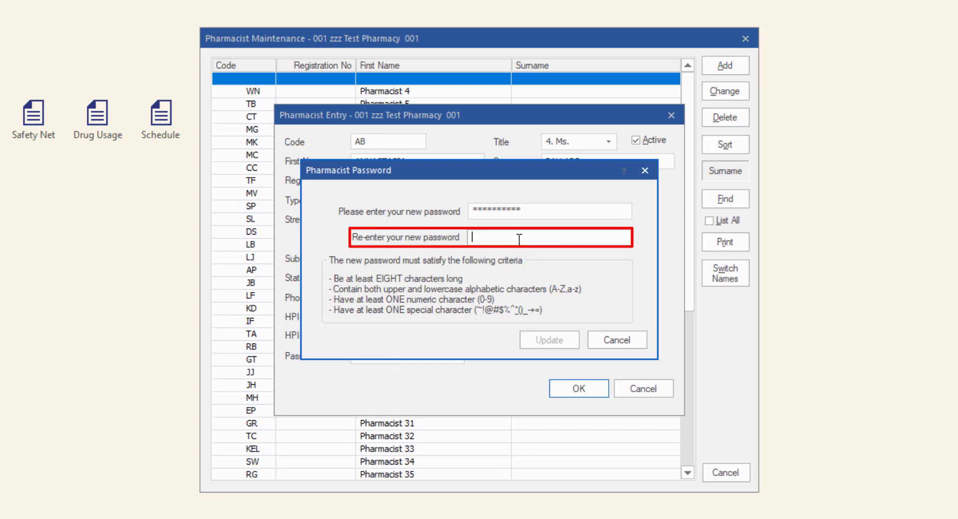
pyautogui.write('***********')
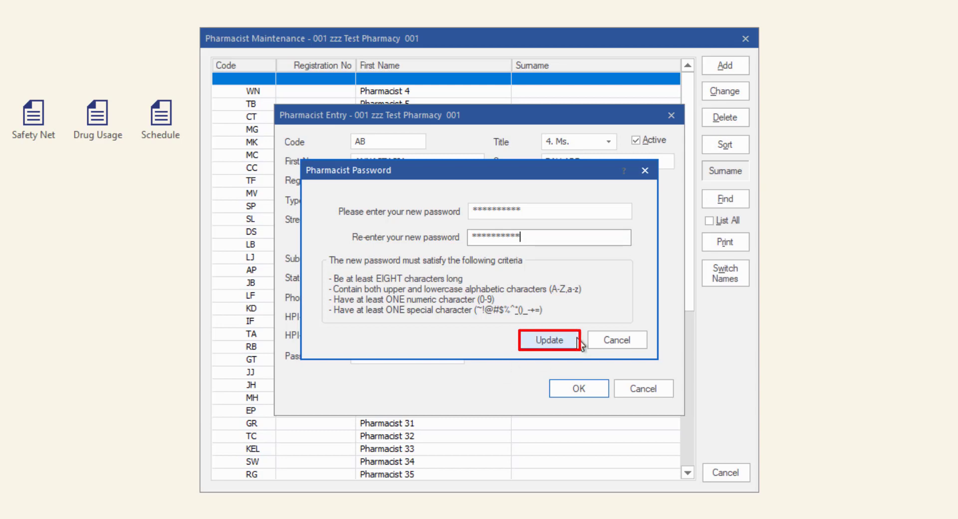
pyautogui.click(578, 340)
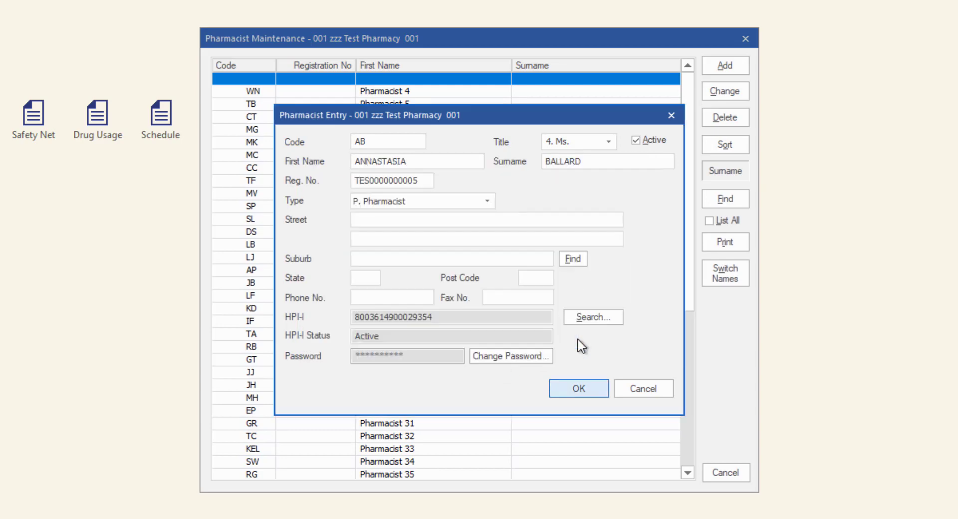
# - Save the new pharmacist as code AB, then edit the record to add post code 3000
pyautogui.click(585, 394)
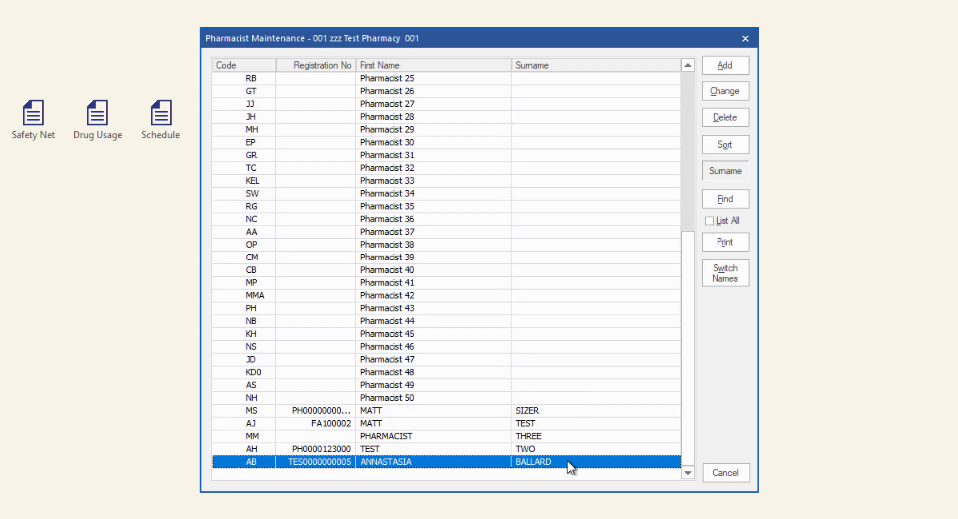
pyautogui.click(725, 91)
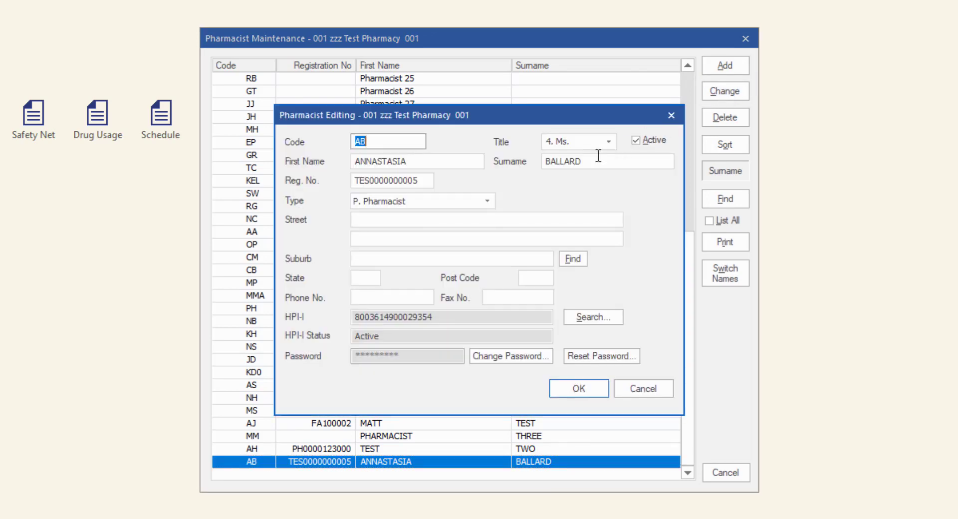
pyautogui.click(547, 277)
pyautogui.write('3000')
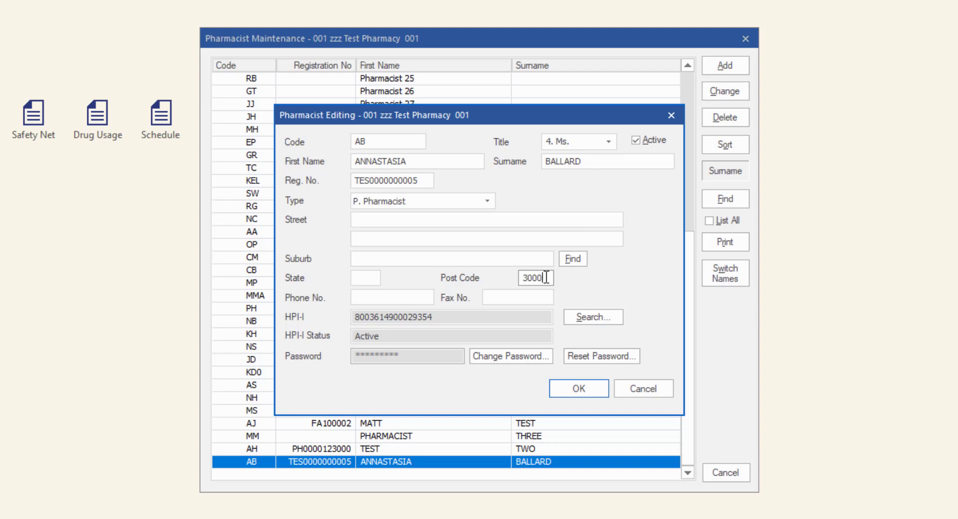
pyautogui.click(598, 398)
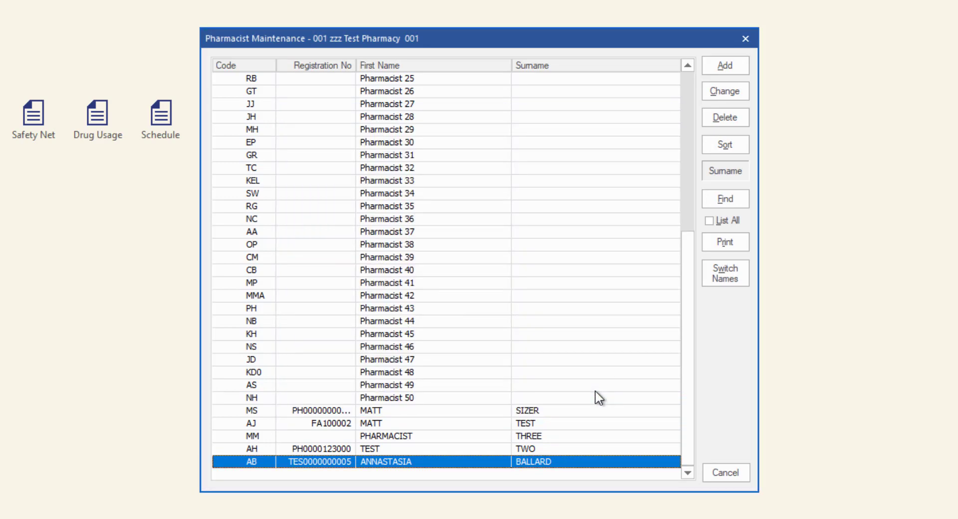